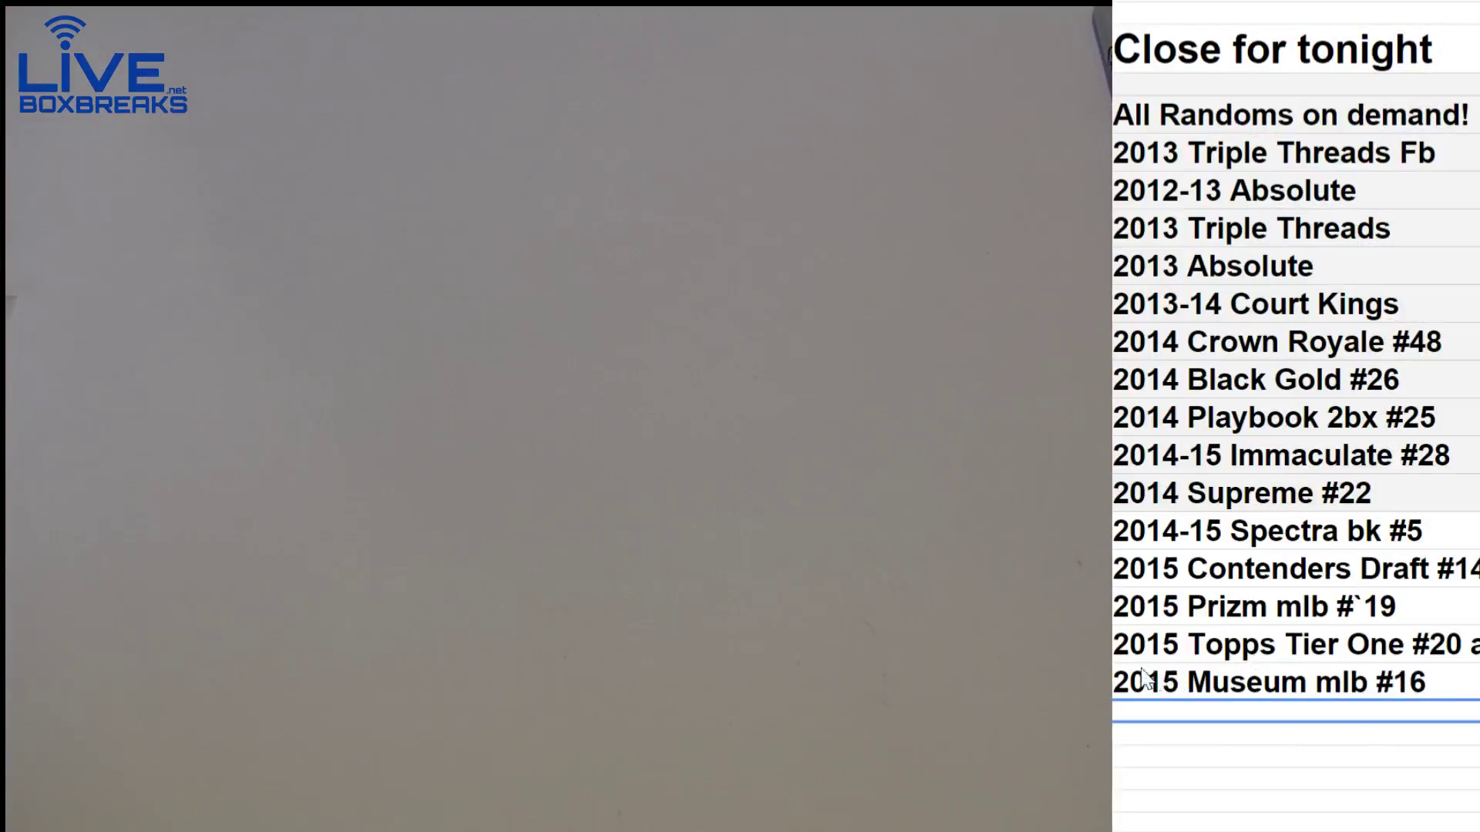
# - Delete the '2015 Museum mlb #16' row so the list ends with '2015 Topps Tier One #20'
pyautogui.rightClick(1121, 680)
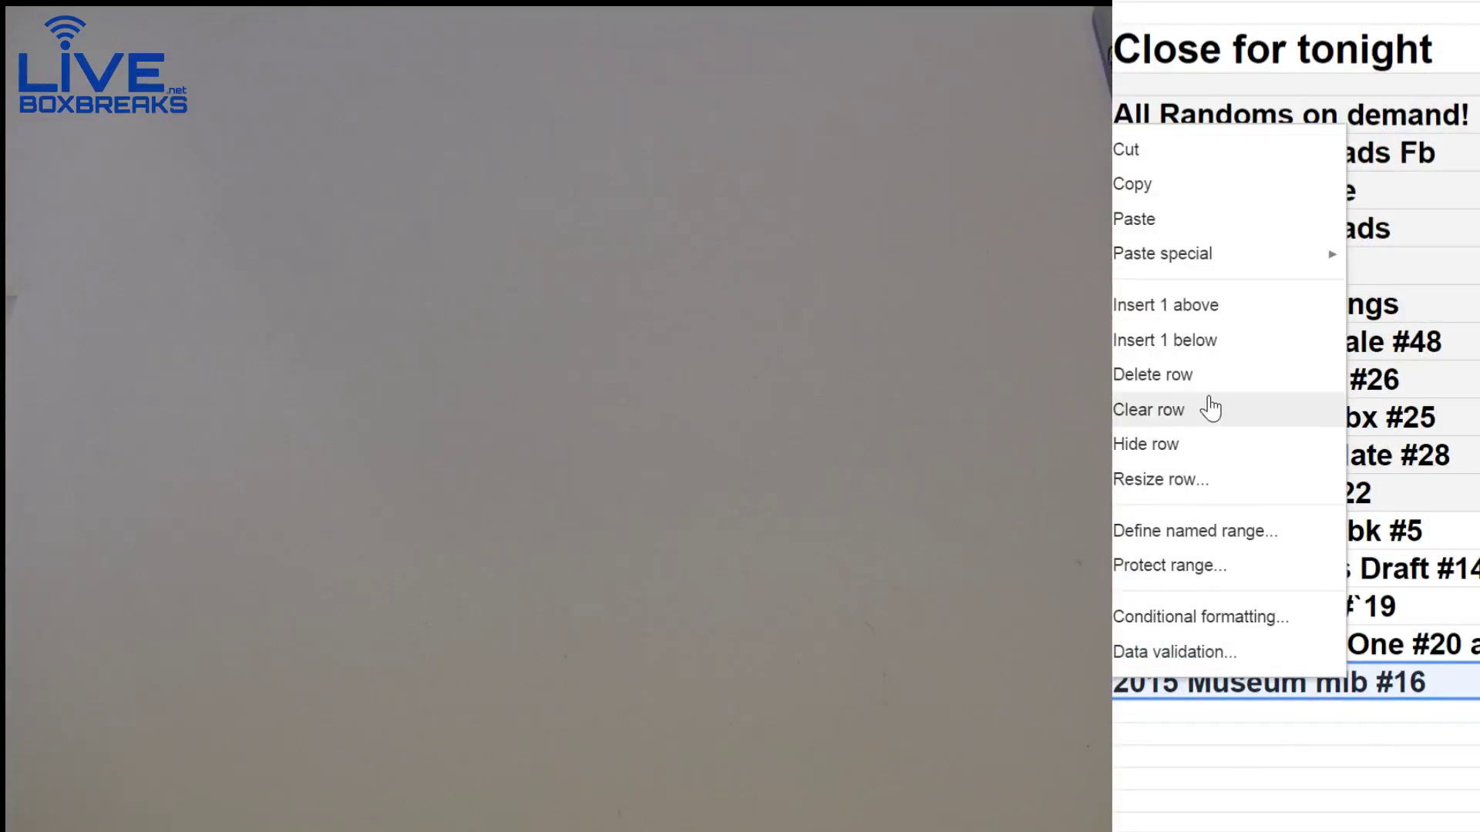
pyautogui.click(1215, 378)
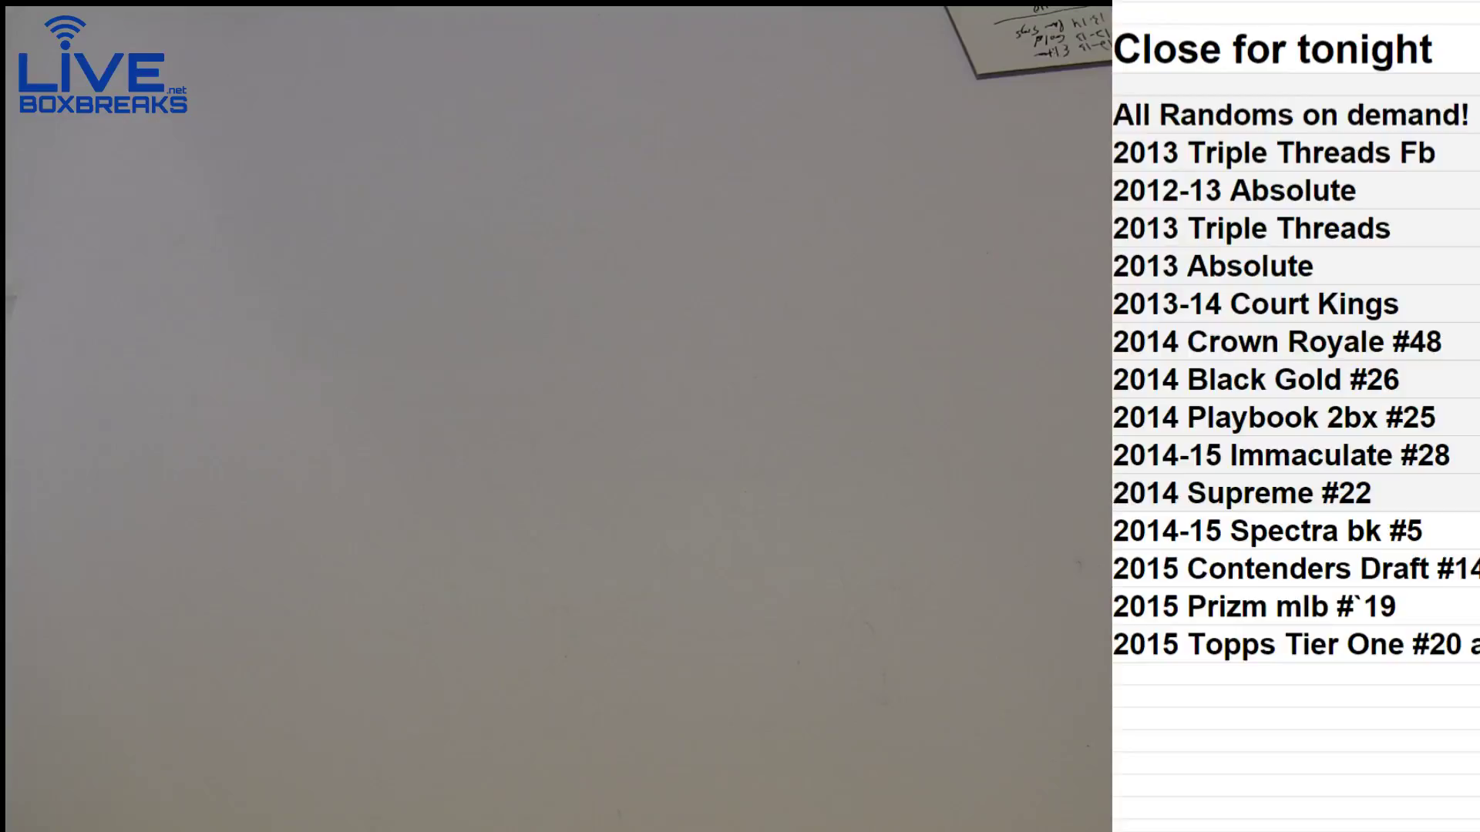
# - Delete the '2014 Supreme #22' and '2014 Crown Royale #48' rows, then view the list of all sheets
pyautogui.click(1243, 493)
pyautogui.rightClick(1243, 493)
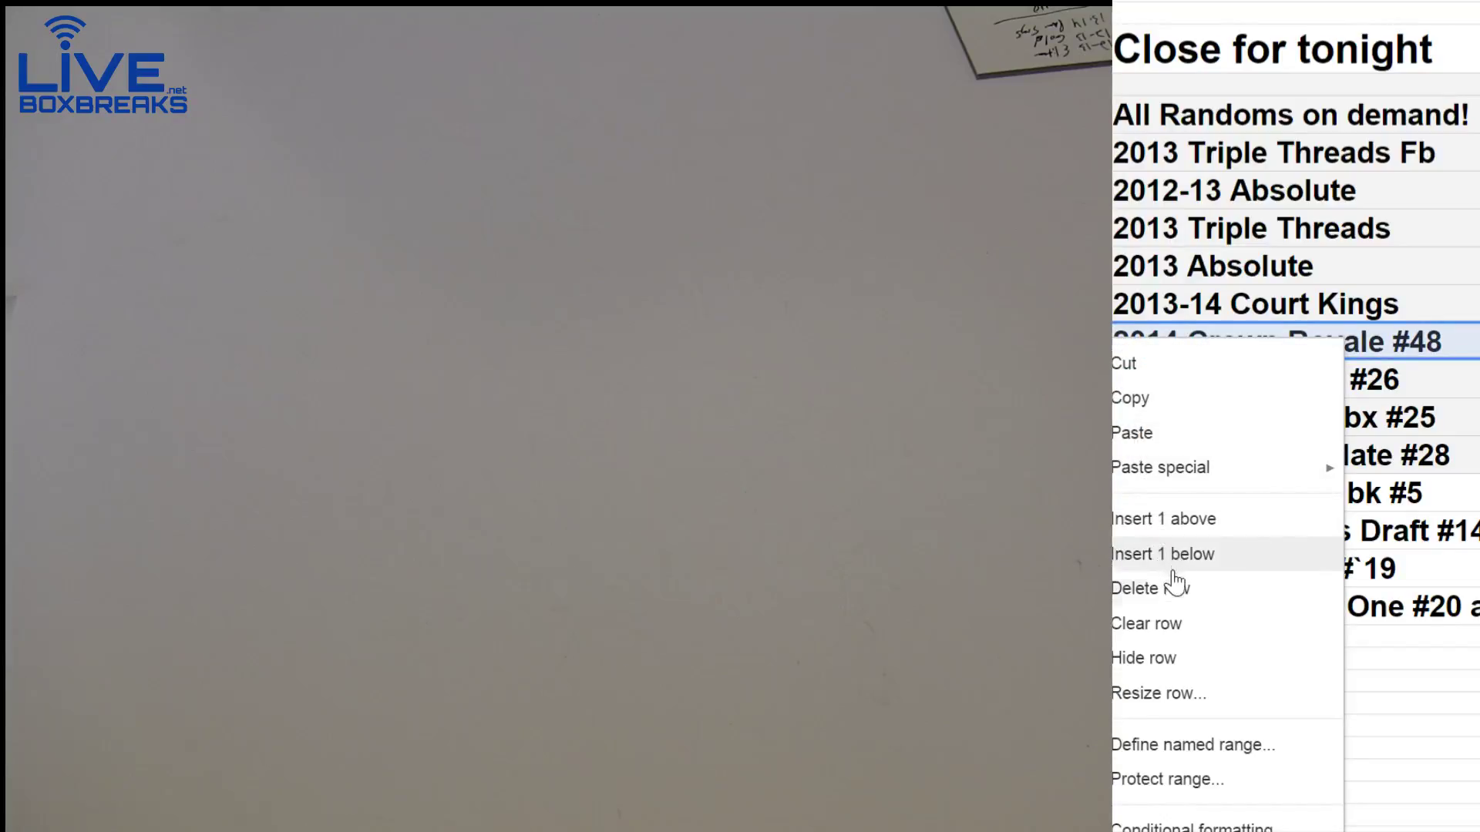
pyautogui.click(1168, 588)
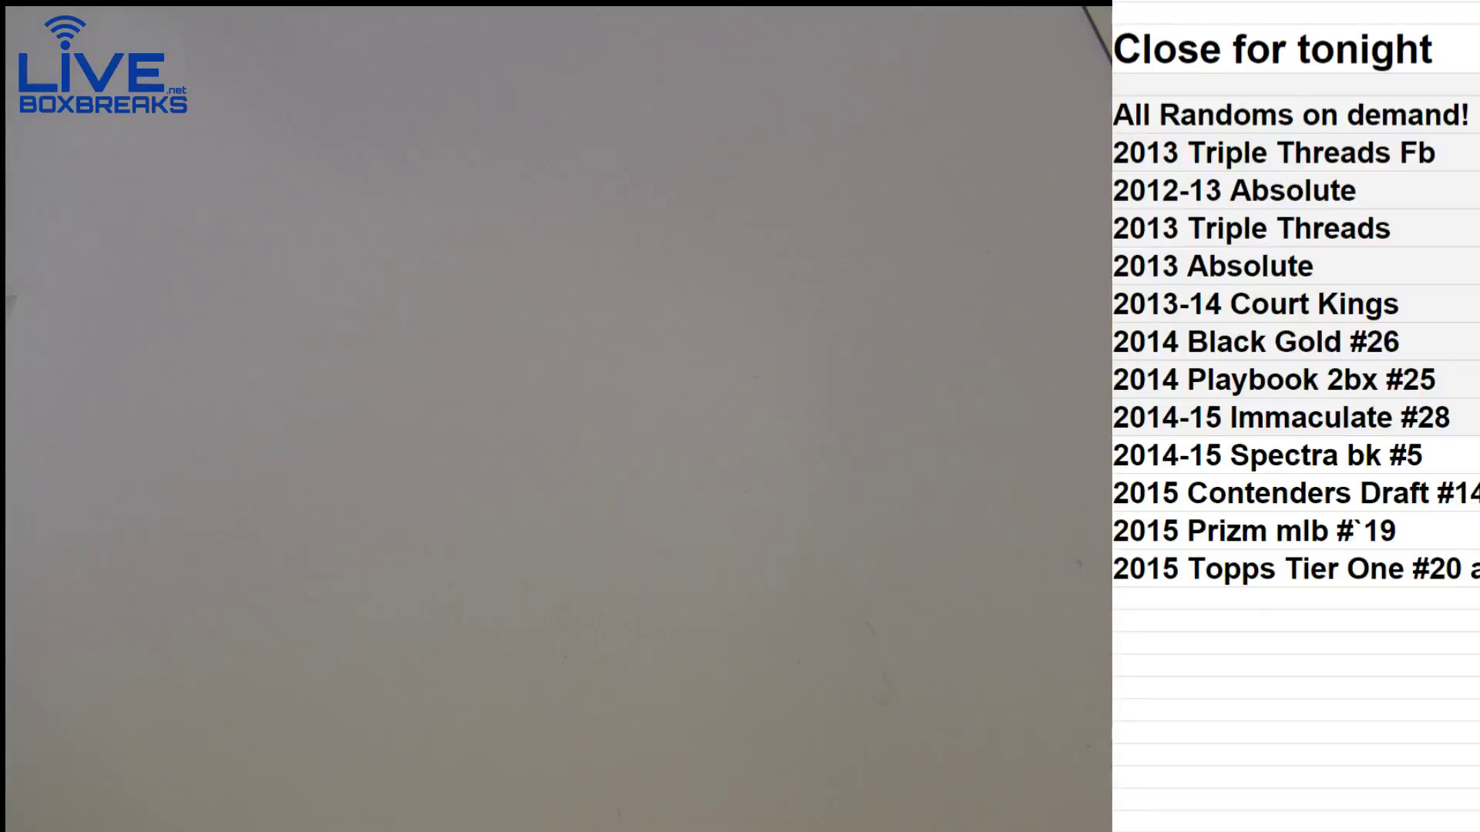
pyautogui.click(1375, 737)
pyautogui.scroll(-5, 1375, 784)
pyautogui.scroll(-3, 1376, 784)
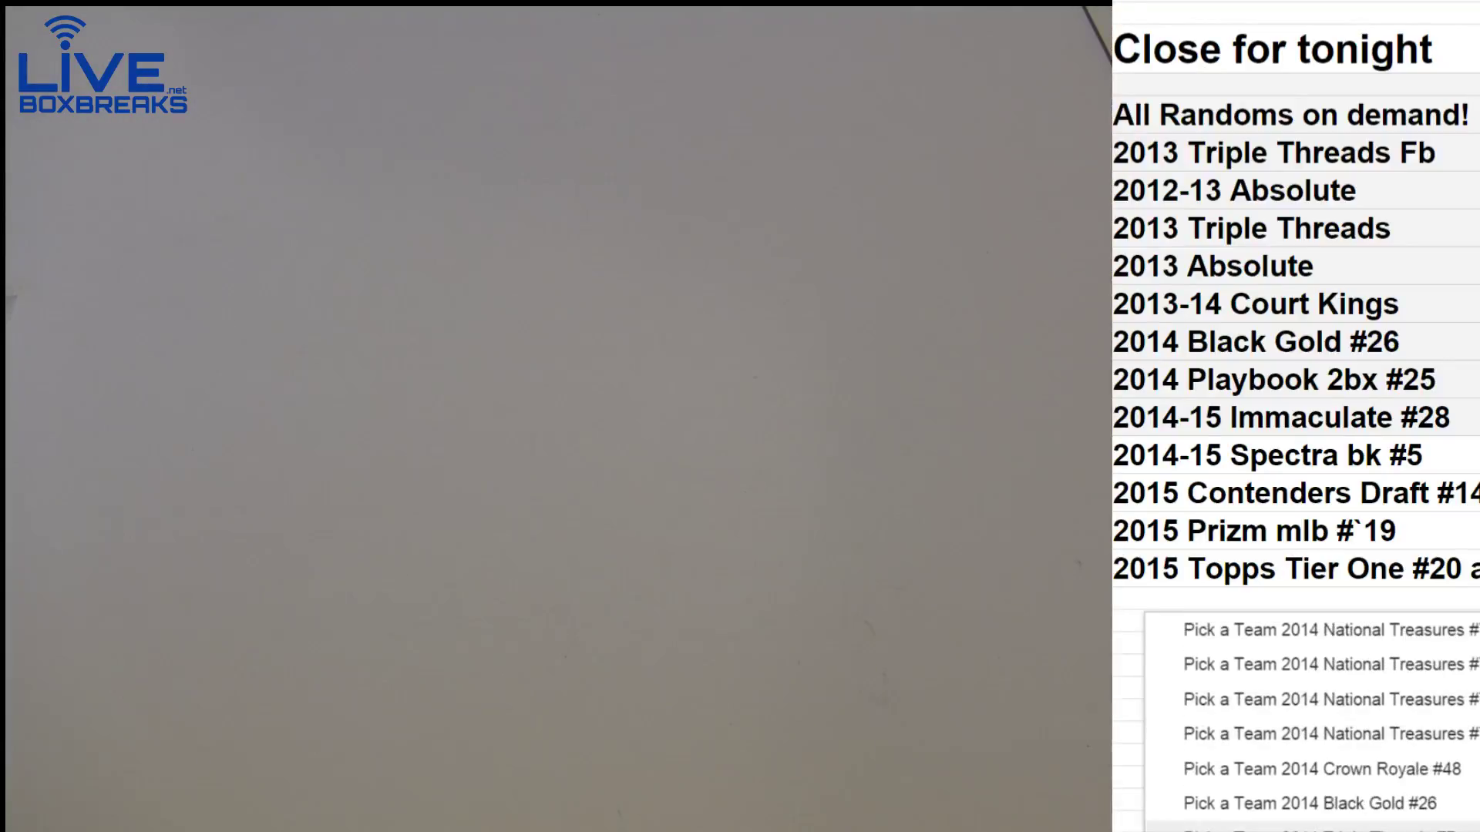